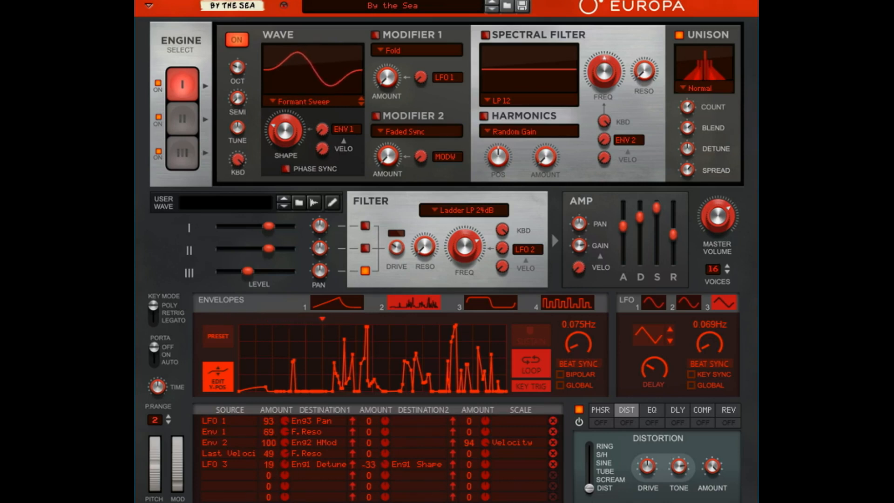
Step: Examine the modulation sources available for an empty modulation routing, leaving its source off
click(231, 473)
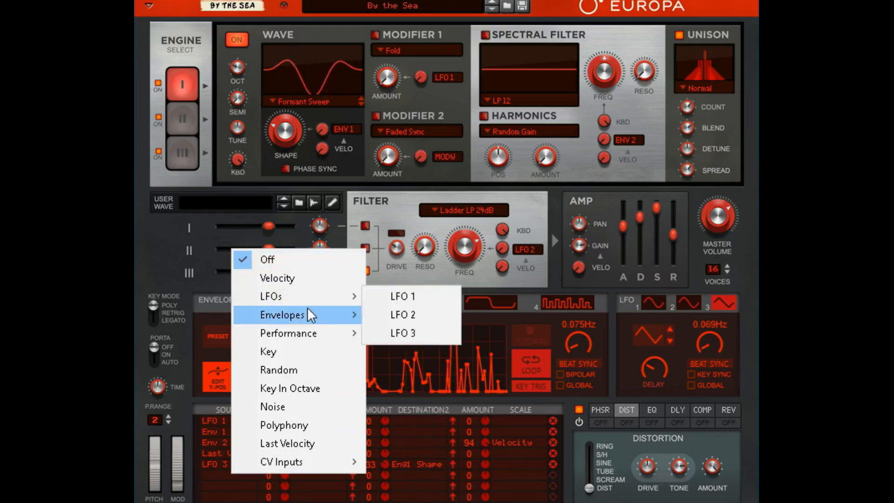
mouse_move(316, 334)
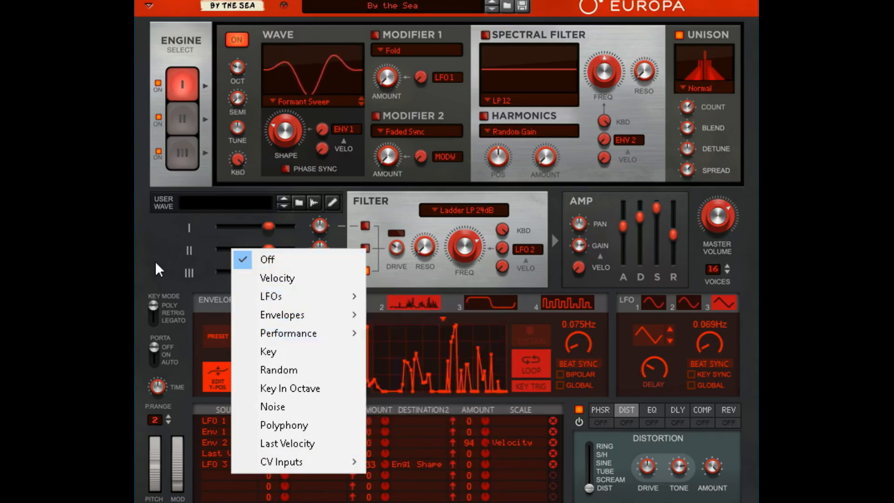
click(160, 277)
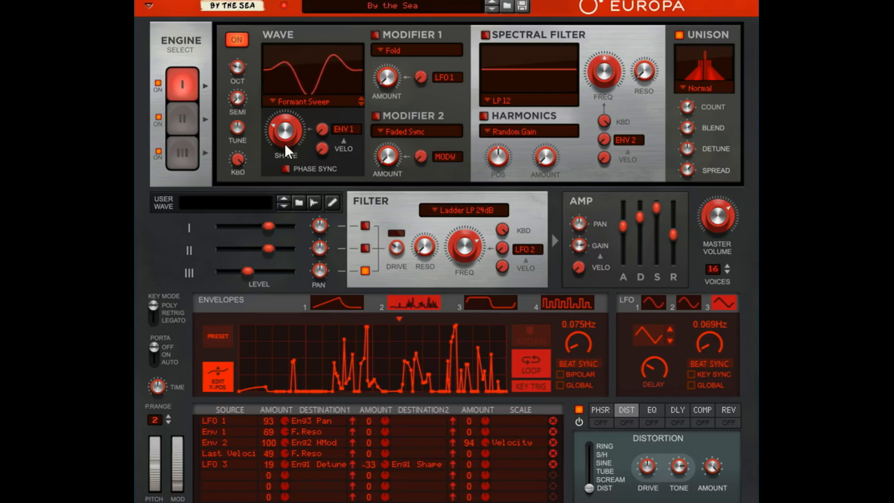
Step: Show the By the Sea patch's engine II settings, followed by those of engine III
mouse_move(285, 145)
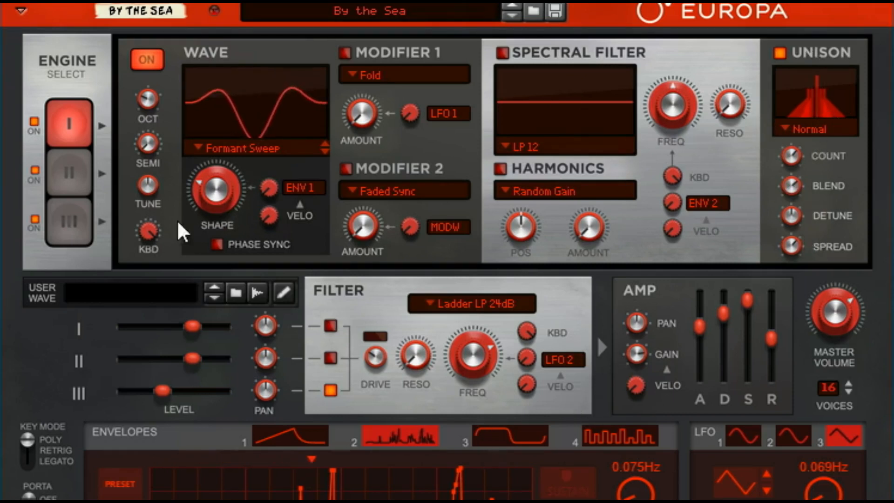
click(72, 160)
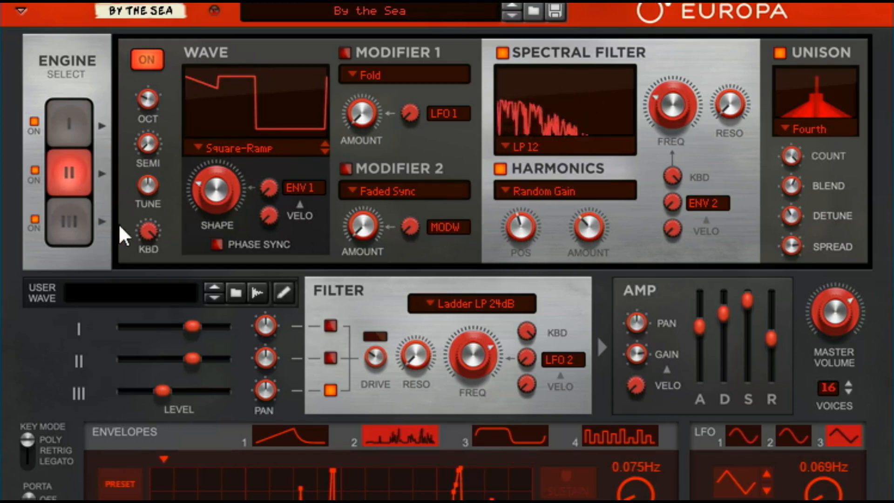
click(79, 223)
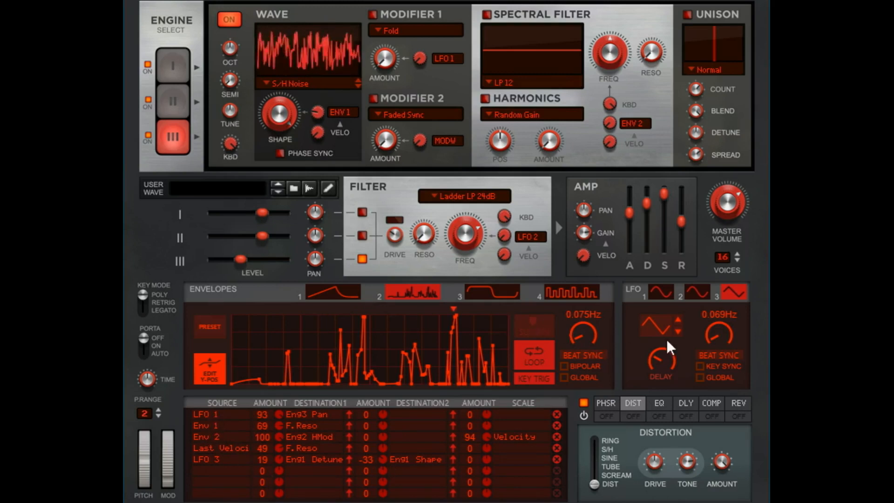
Step: Show LFO 1's settings and examine the Mixer destinations available for the LFO 1 modulation routing
click(661, 293)
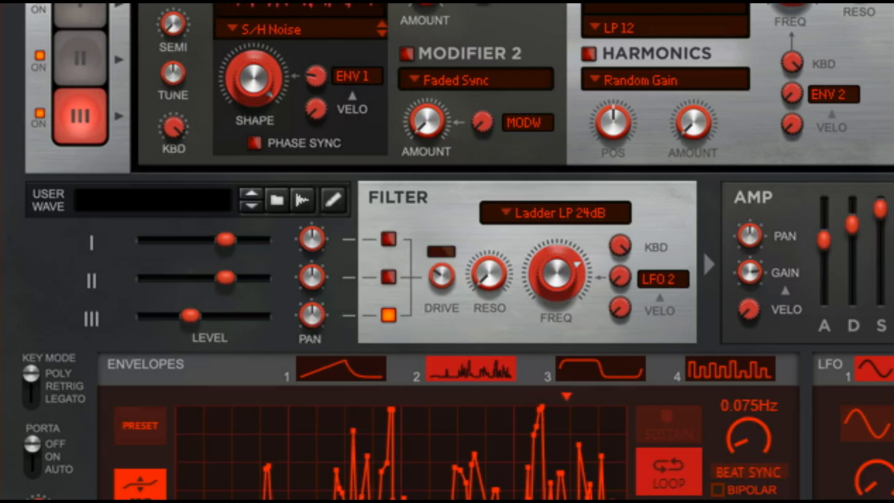
click(305, 501)
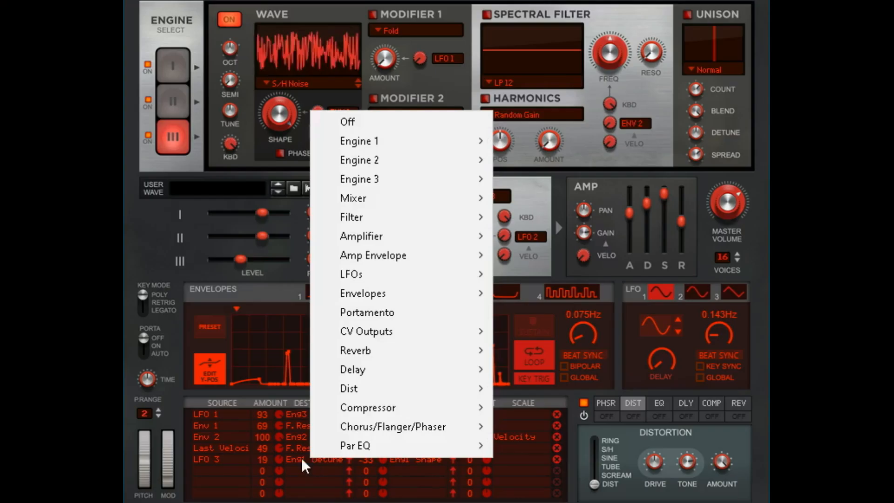
click(303, 416)
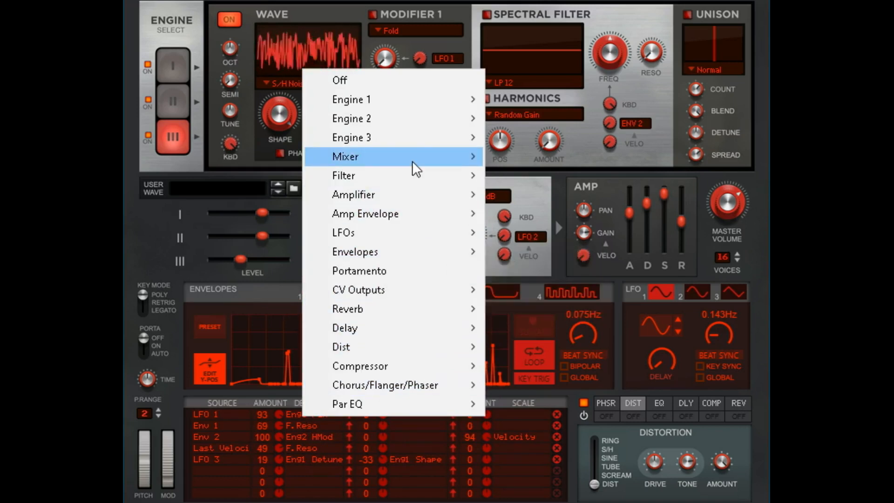
mouse_move(412, 161)
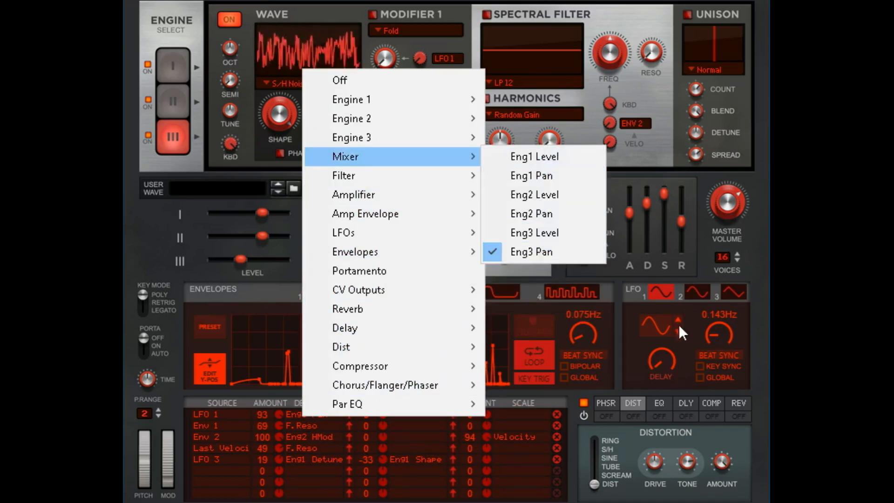
click(758, 313)
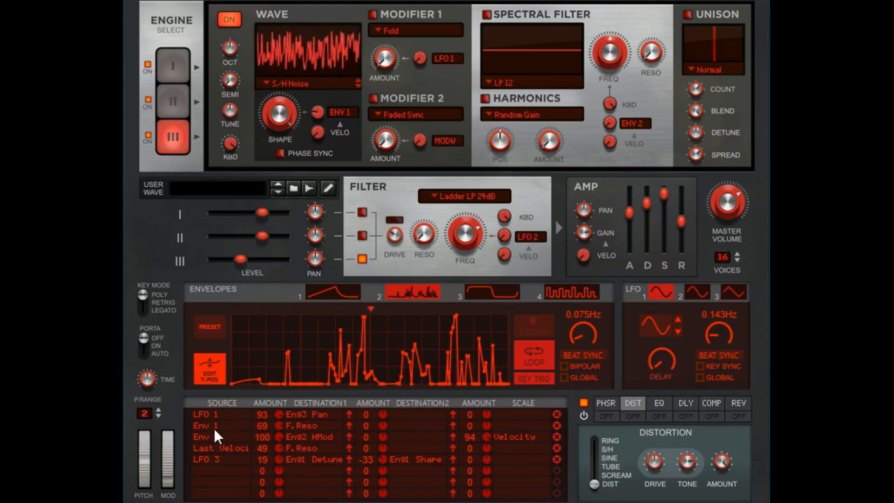
Step: Compare the curves of envelopes 1 and 2, and check the Engine 2 destinations for the Env 2 routing
click(336, 292)
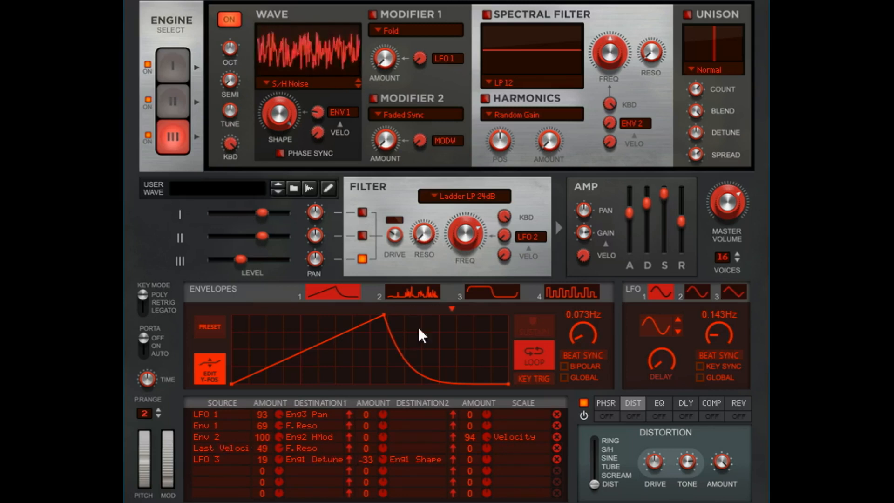
click(418, 287)
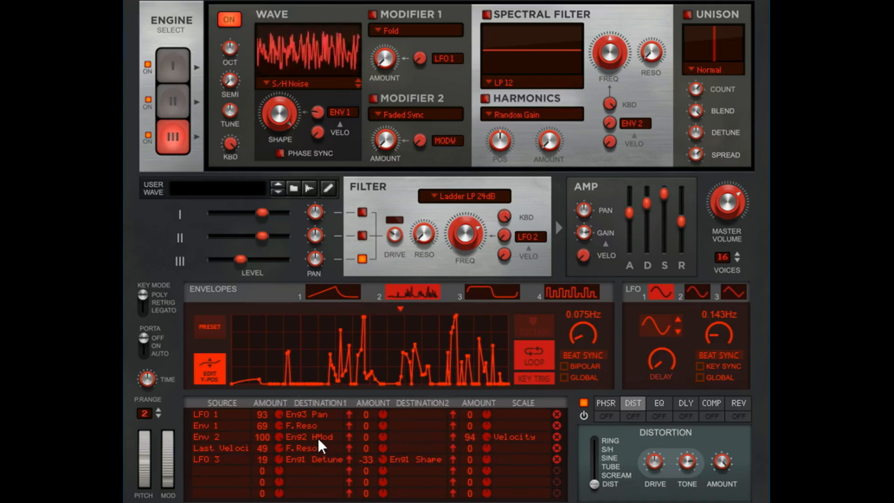
click(188, 104)
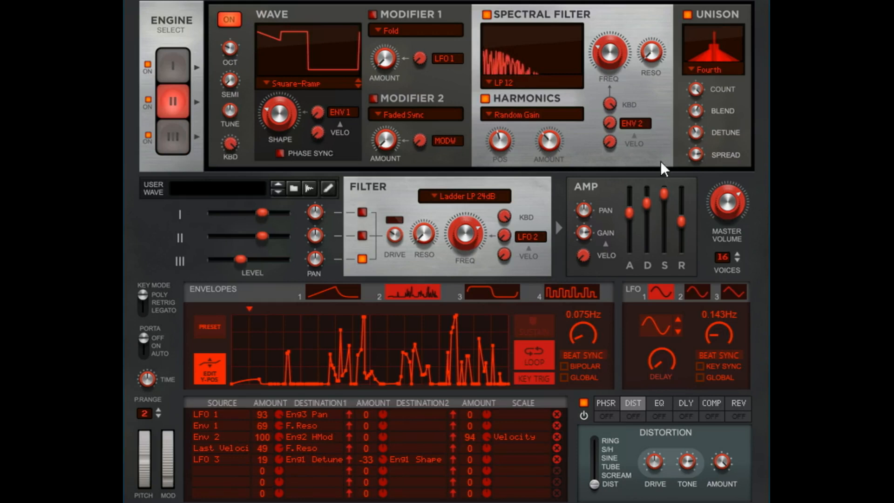
click(315, 436)
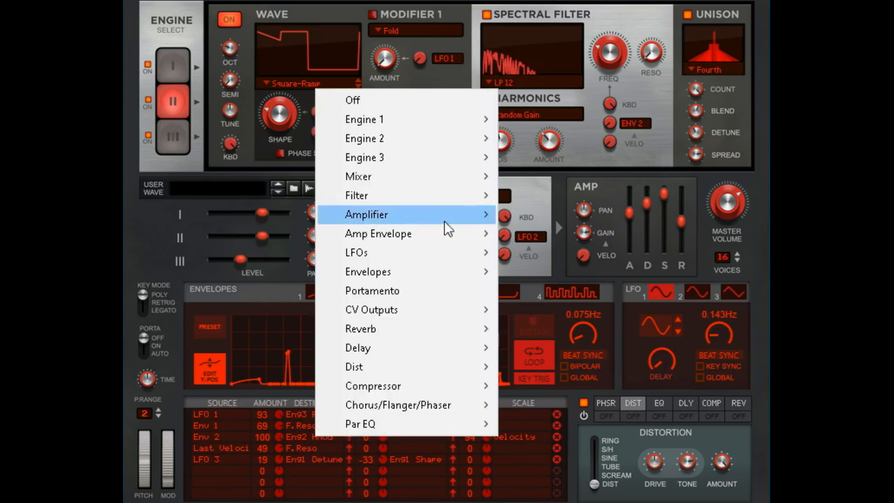
mouse_move(452, 134)
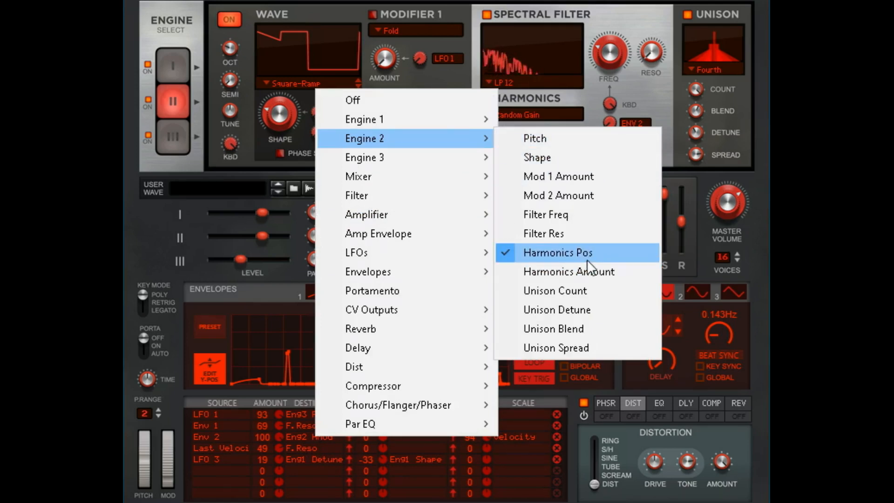
click(562, 30)
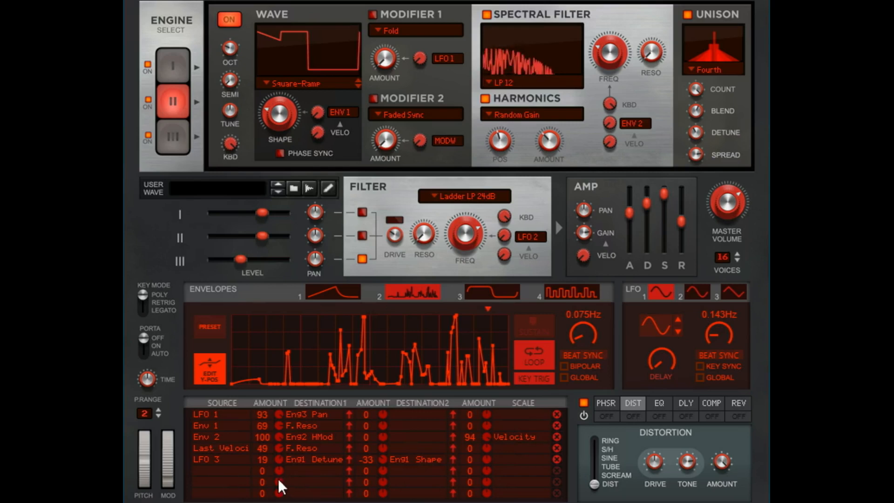
Step: Show LFO 3's settings and engine I, the source and target of the LFO 3 routing
click(732, 293)
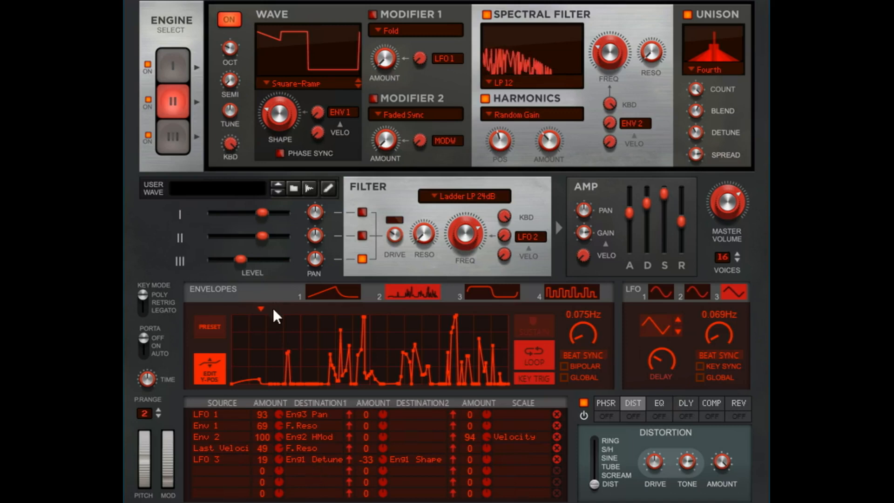
click(184, 77)
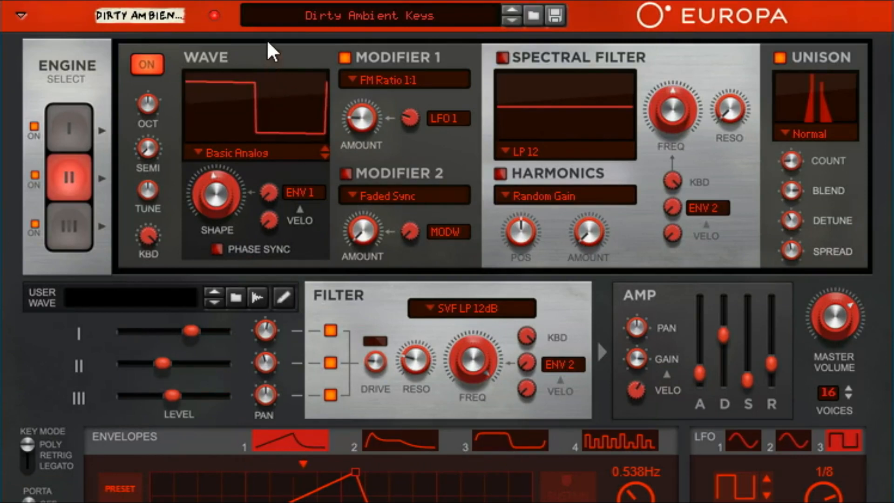
Step: Review the wave and modifier settings of engines I, II and III in the Dirty Ambient Keys patch, ending on engine I
click(58, 120)
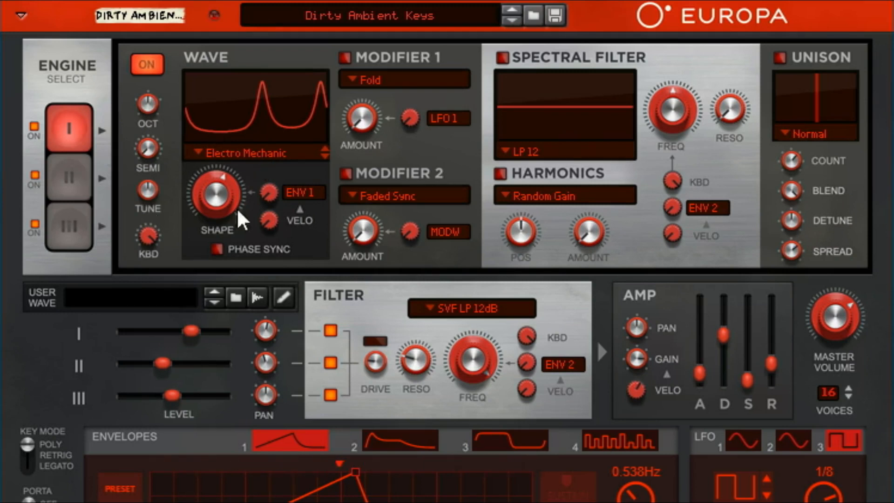
click(70, 177)
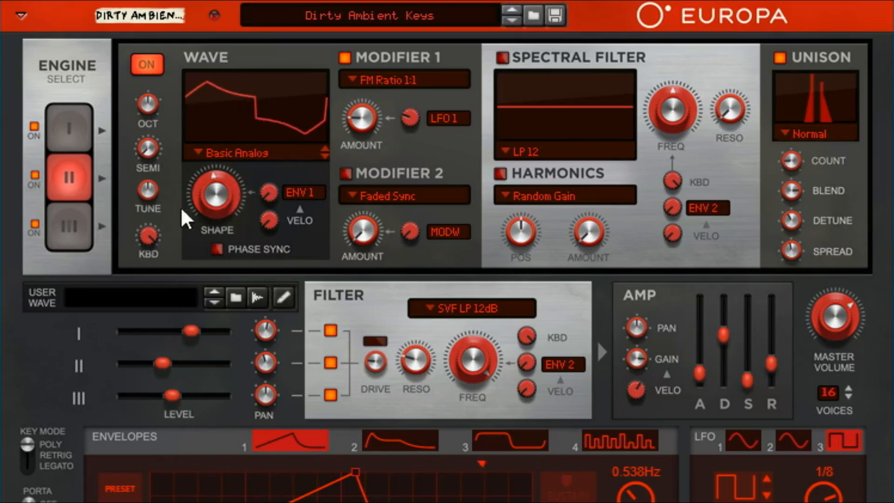
click(68, 219)
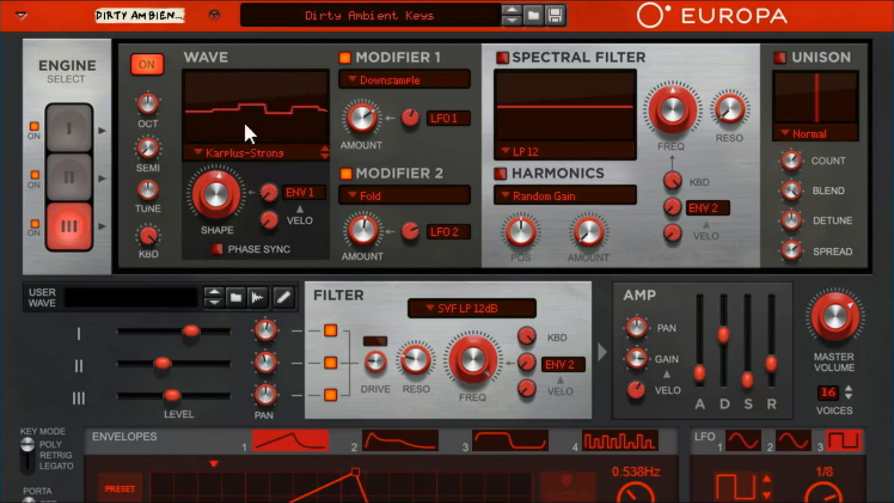
click(76, 130)
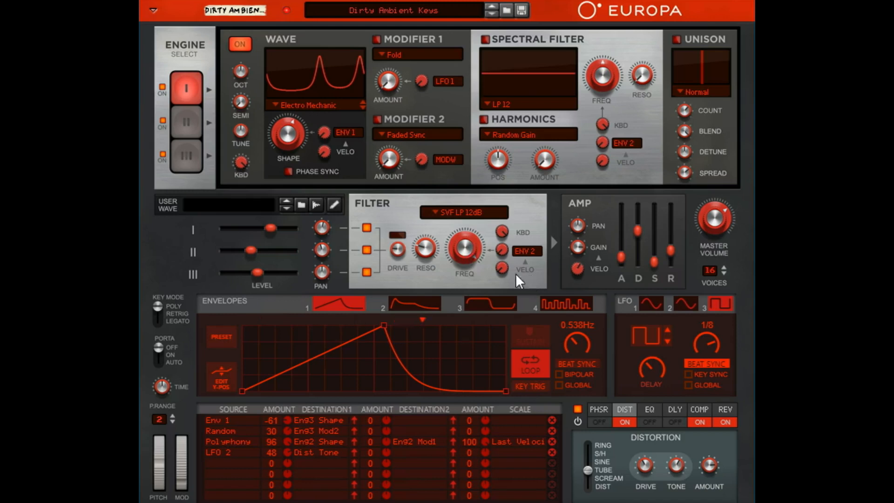
Step: Lower the cutoff frequency of the main SVF LP 12dB filter
mouse_move(473, 264)
drag(473, 265, 495, 256)
mouse_move(470, 254)
mouse_down()
mouse_move(480, 239)
mouse_move(482, 260)
mouse_up()
Step: Show the engine II settings of Dirty Ambient Keys, followed by engine III
click(184, 126)
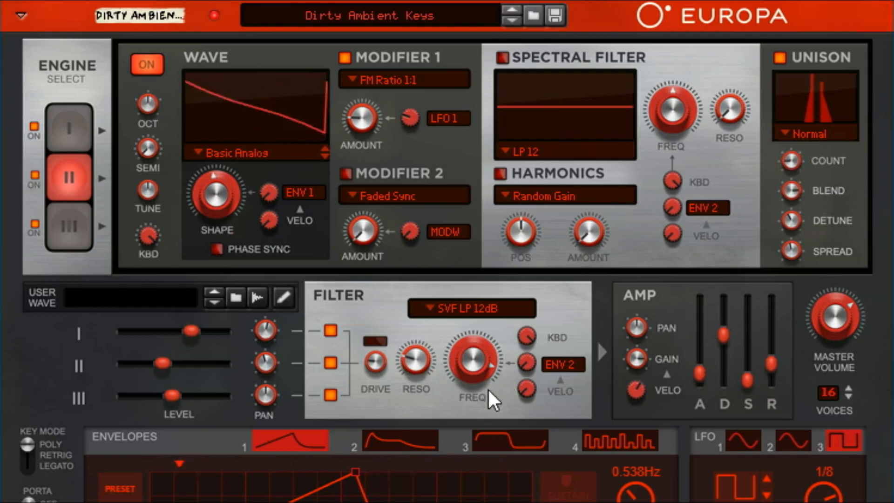
click(88, 231)
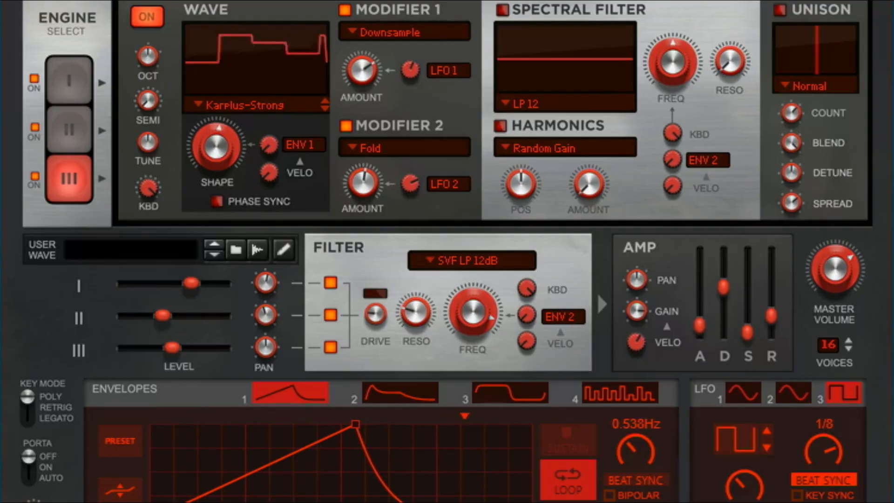
Step: Examine the source options for an unused modulation routing in Dirty Ambient Keys without assigning one
click(125, 380)
click(104, 488)
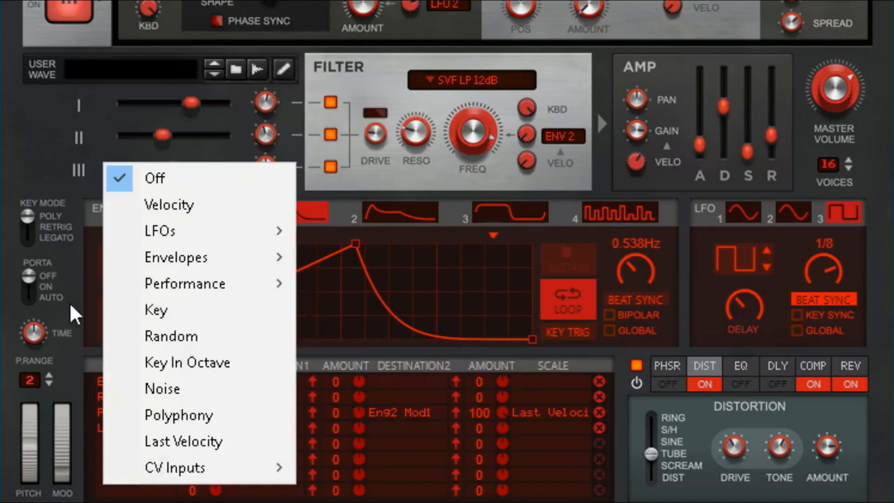
click(70, 303)
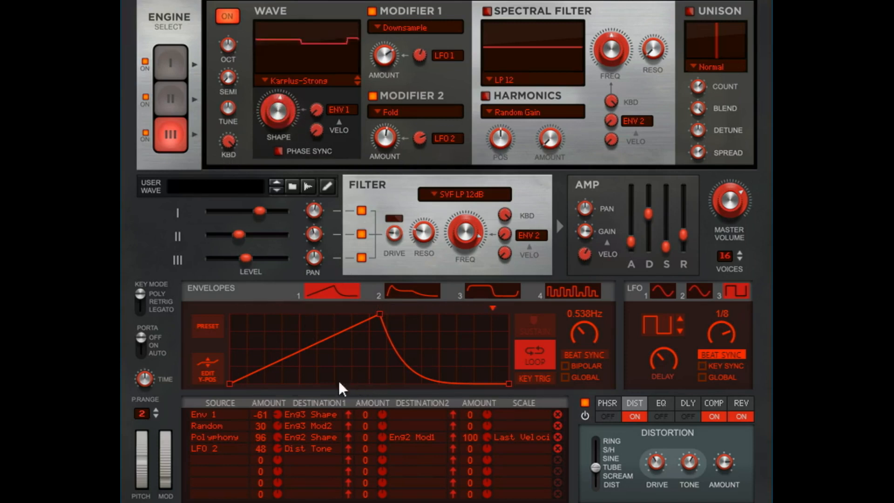
Step: Show engines I, III and II in turn to relate their settings to the modulation routings
click(175, 60)
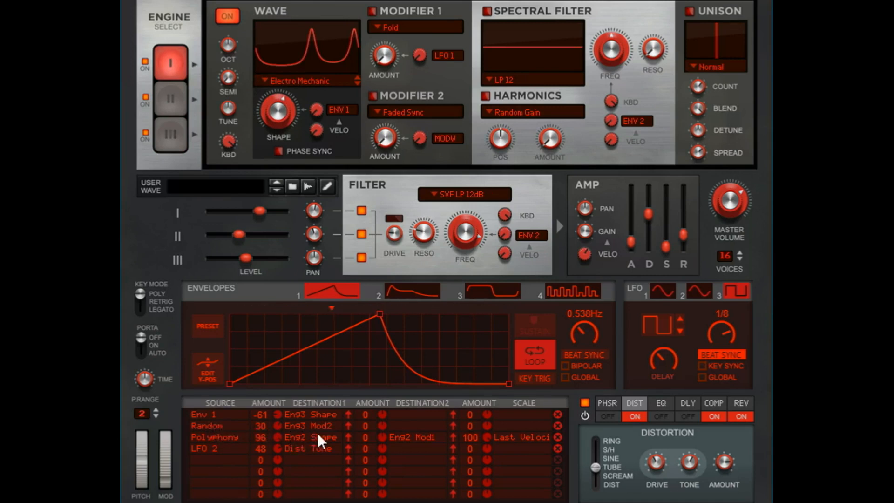
click(178, 143)
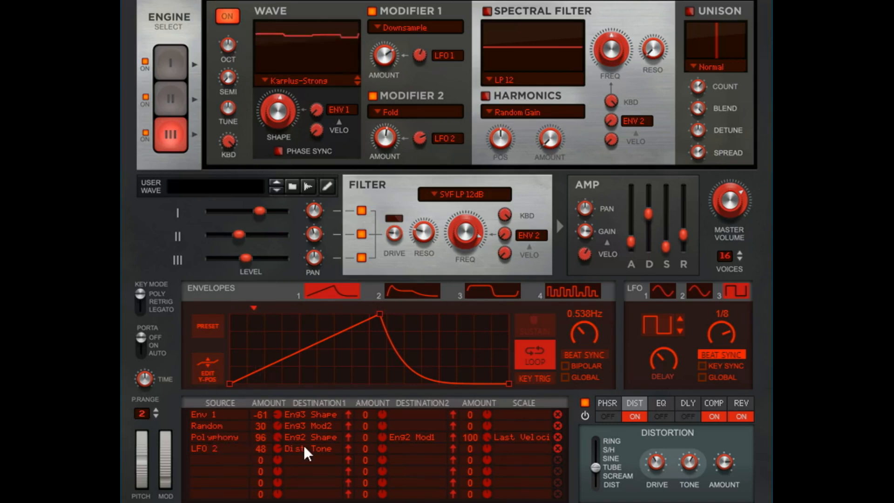
click(165, 94)
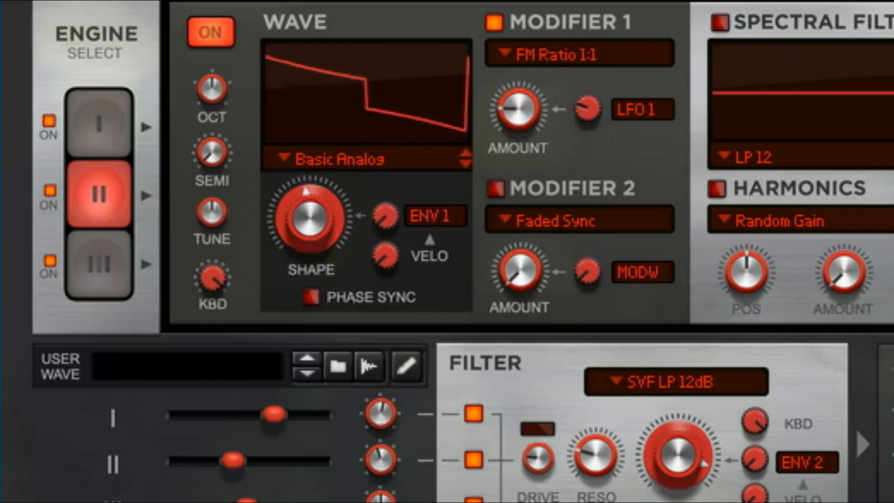
Step: Check the modulation destination list with its Engine 2 entry, and show LFO 2's settings
click(892, 372)
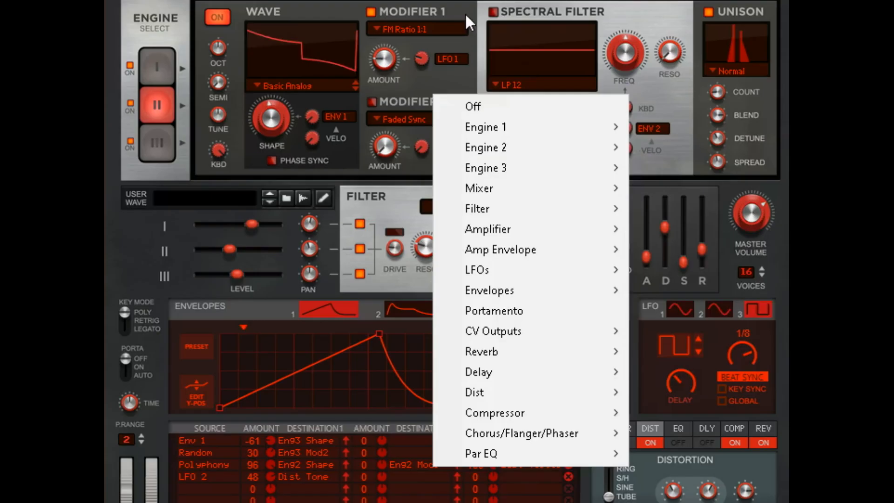
click(465, 12)
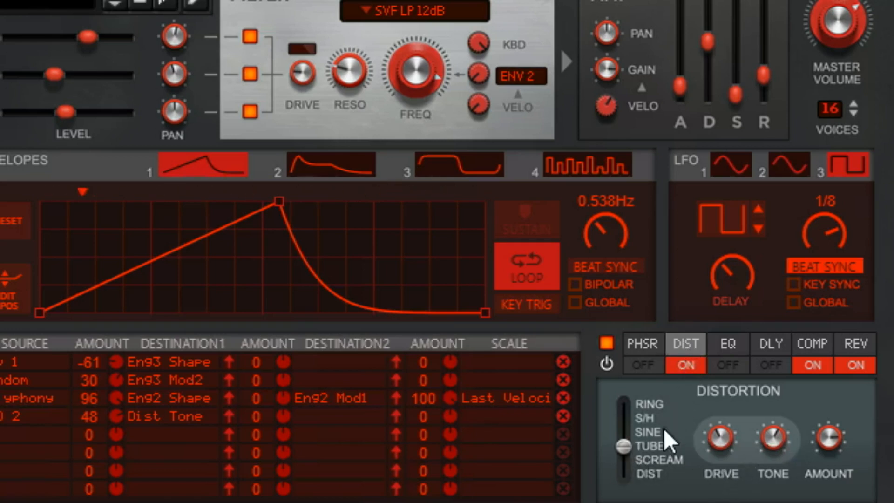
click(787, 166)
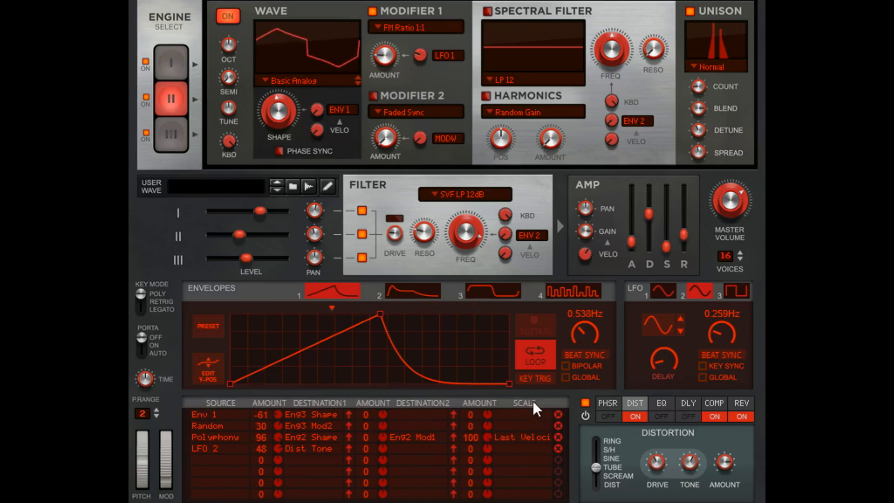
Step: Inspect the CV modulation jacks on the synth's rear and the CV Inputs sources for an empty modulation routing
key(Tab)
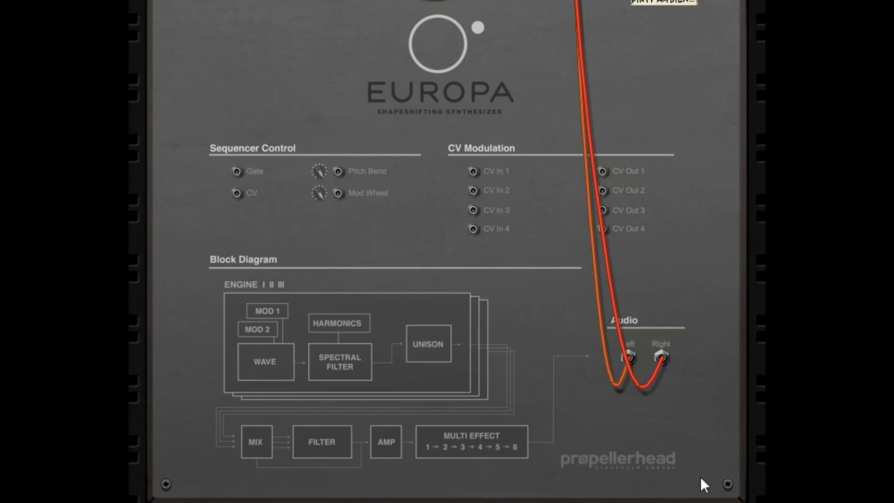
key(Tab)
click(245, 462)
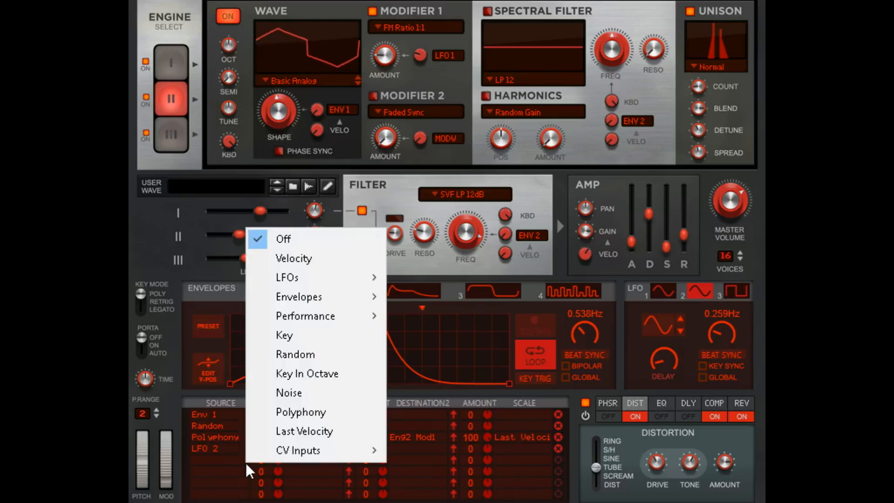
mouse_move(325, 457)
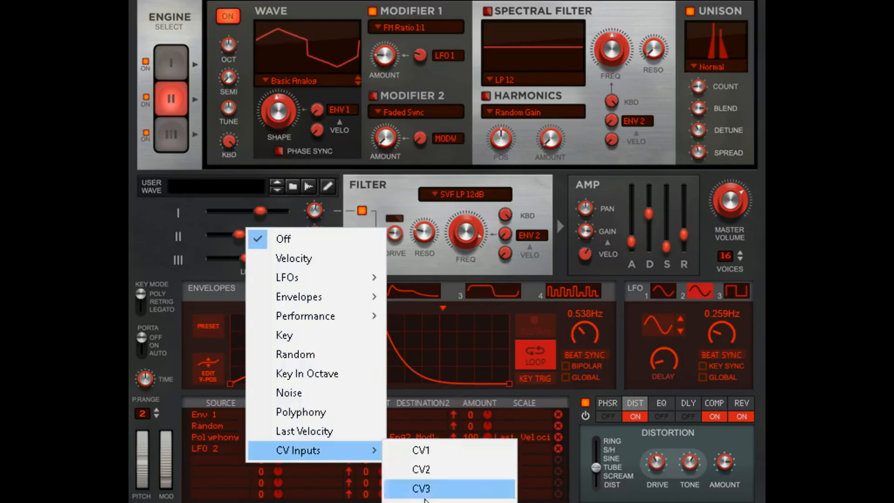
click(620, 433)
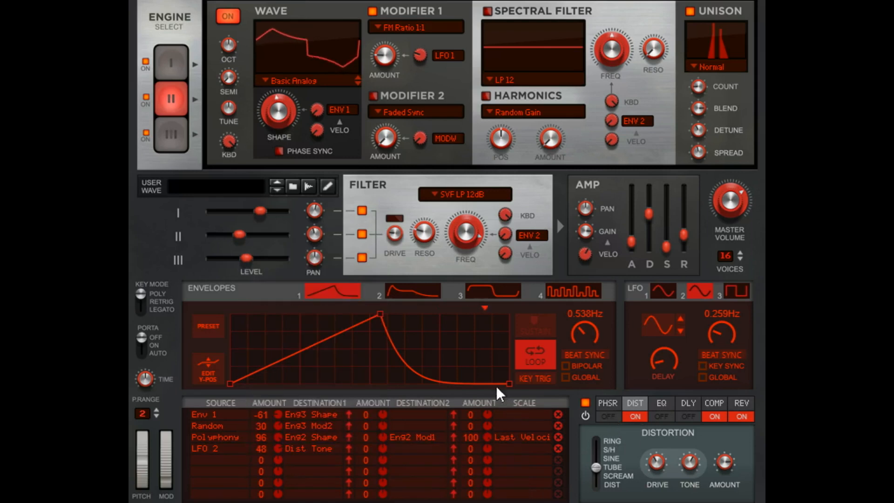